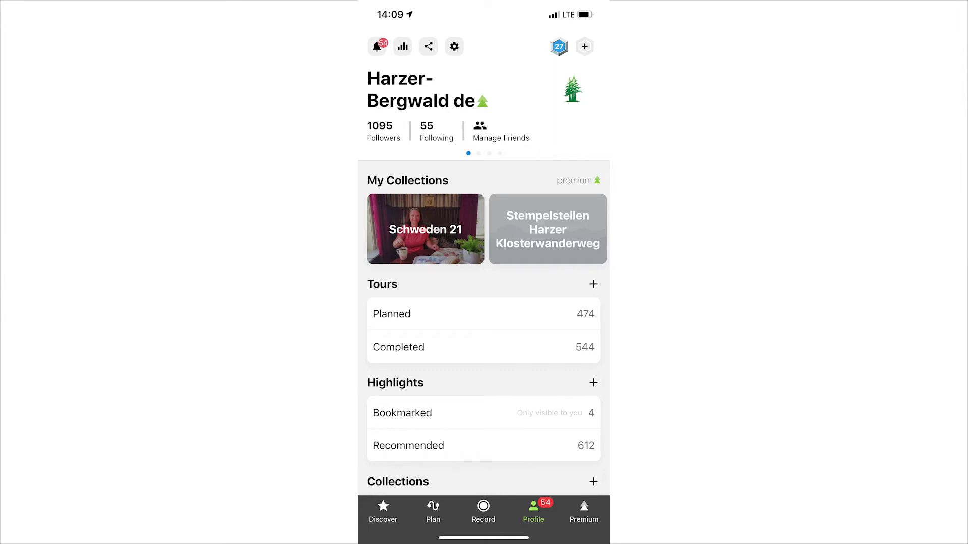
View the user ID under Settings > Profile Information in the phone app.
{"action": "left_click", "coordinate": [454, 46]}
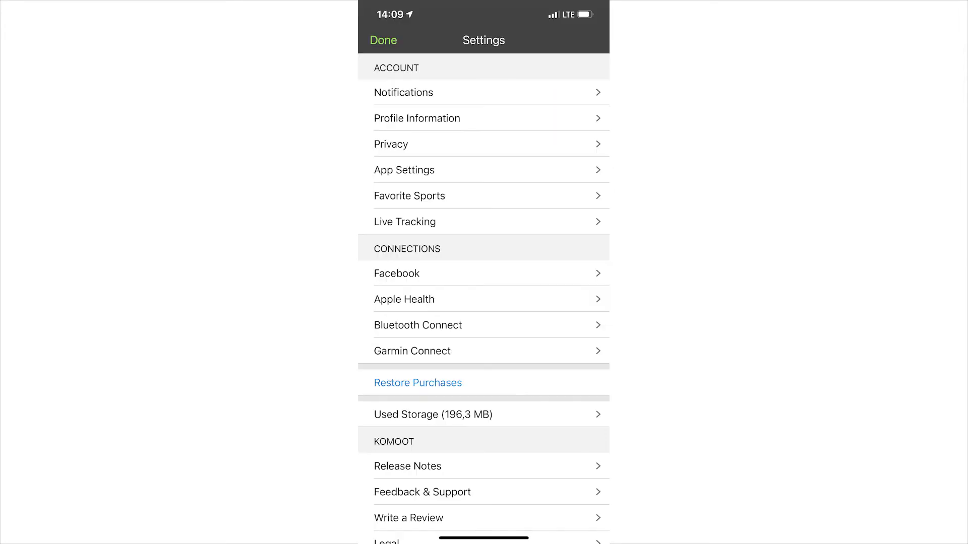
{"action": "left_click", "coordinate": [417, 118]}
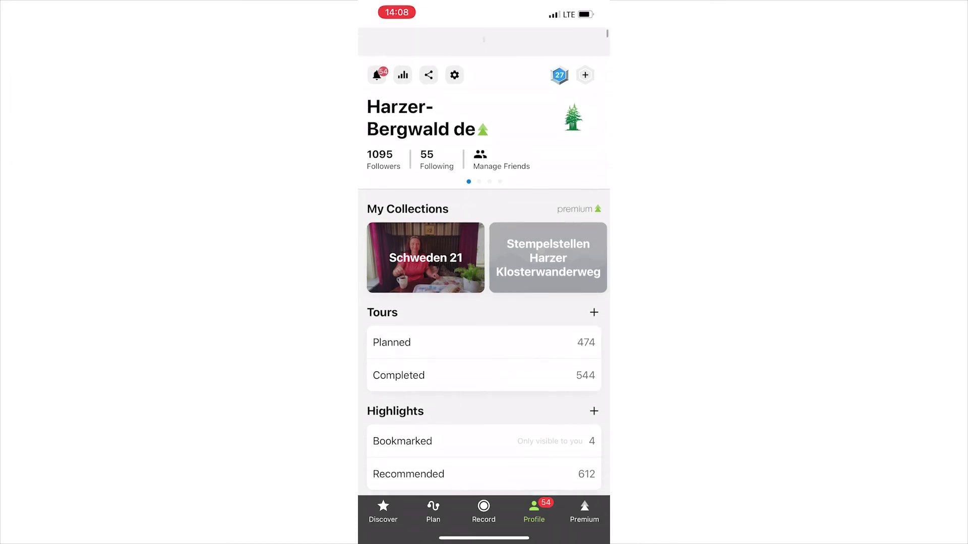
Pull down on the phone app's Profile screen to refresh and sync it.
{"action": "scroll", "coordinate": [484, 261], "scroll_direction": "up", "scroll_amount": 3}
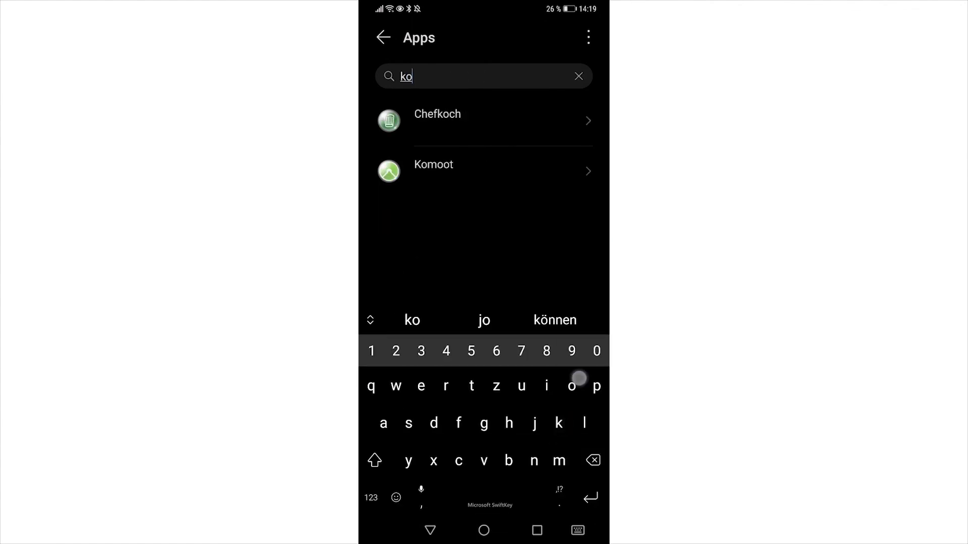
Find Komoot by searching 'kom', force-stop it, and open its Storage page.
{"action": "type", "text": "m"}
{"action": "left_click", "coordinate": [434, 123]}
{"action": "left_click", "coordinate": [534, 145]}
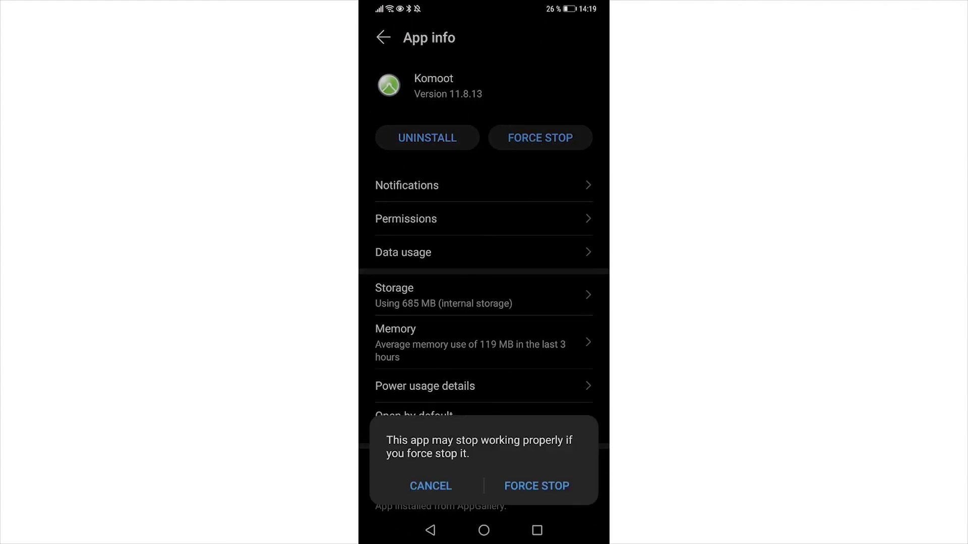
{"action": "left_click", "coordinate": [536, 486]}
{"action": "left_click", "coordinate": [394, 295]}
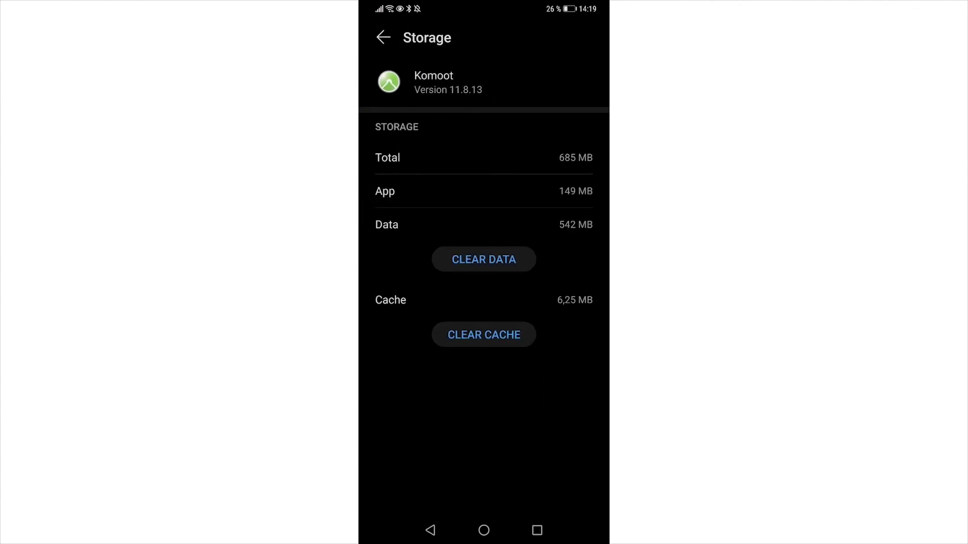